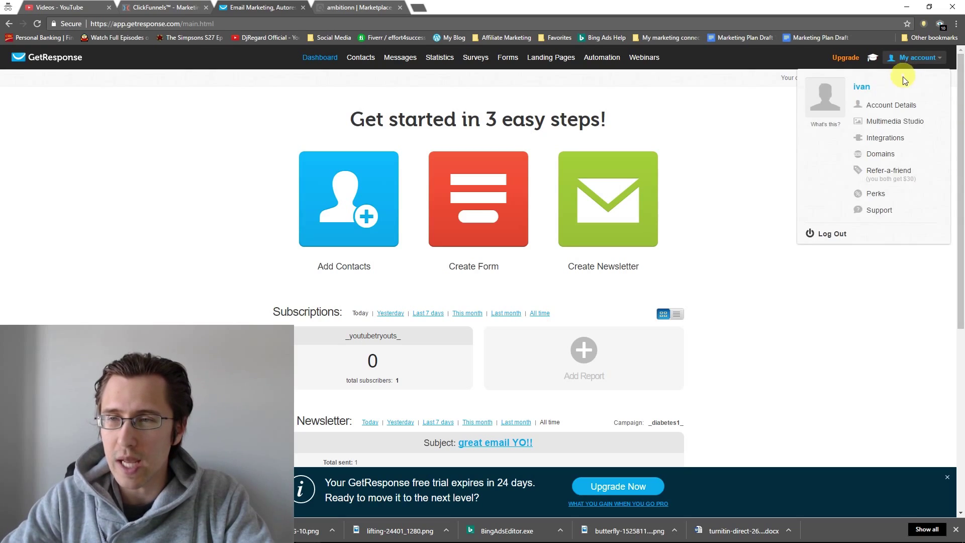
Step: Create a campaign named '_diabetes1bought_' from the campaign dropdown, then go back to the Dashboard
click(882, 79)
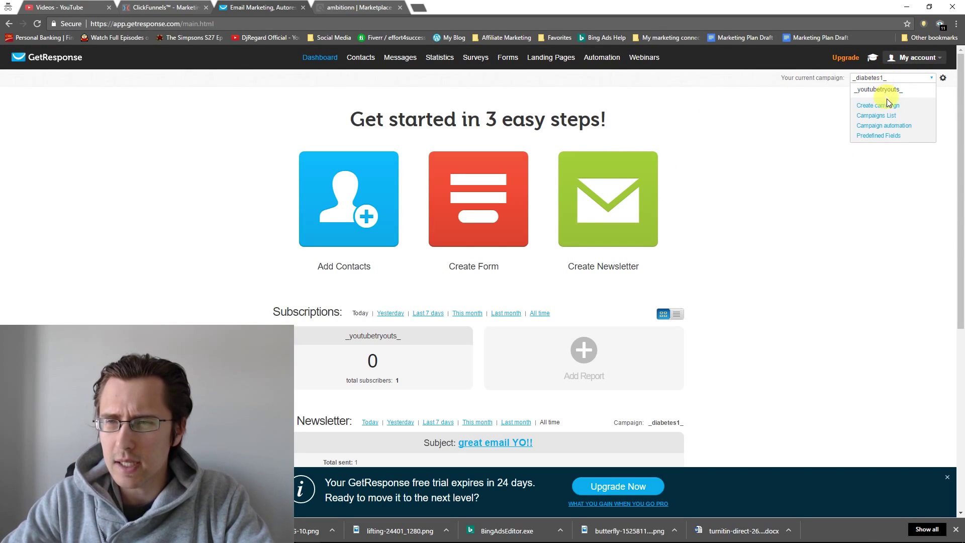
click(886, 105)
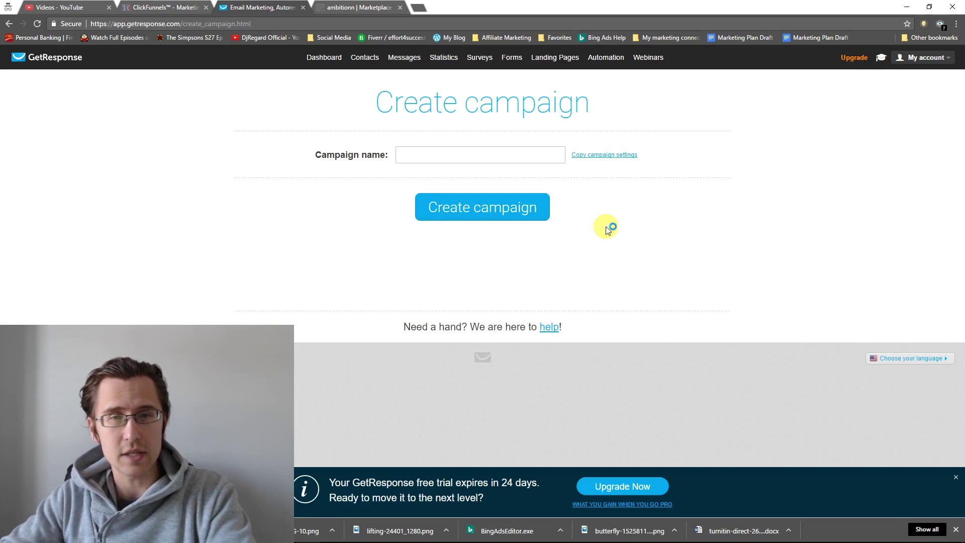
click(442, 160)
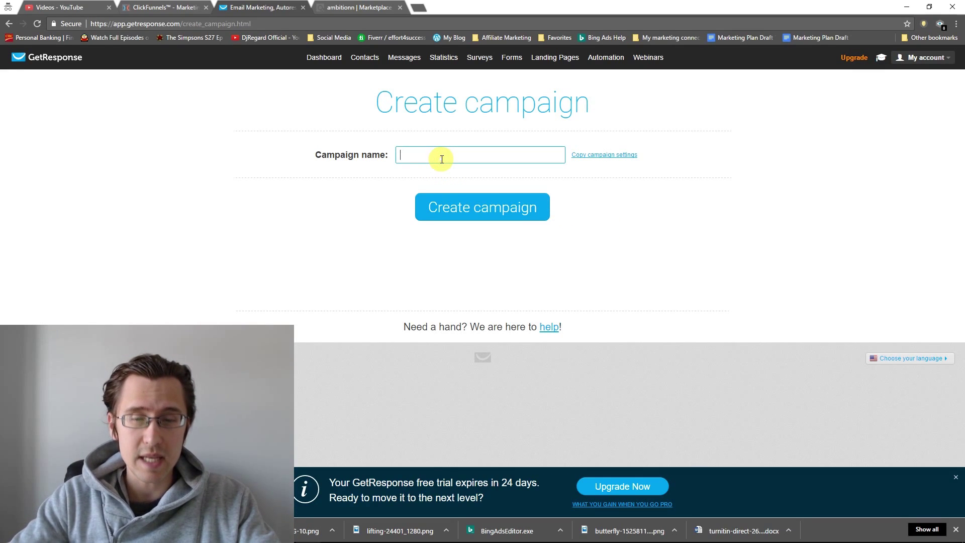
text(_diabetes1)
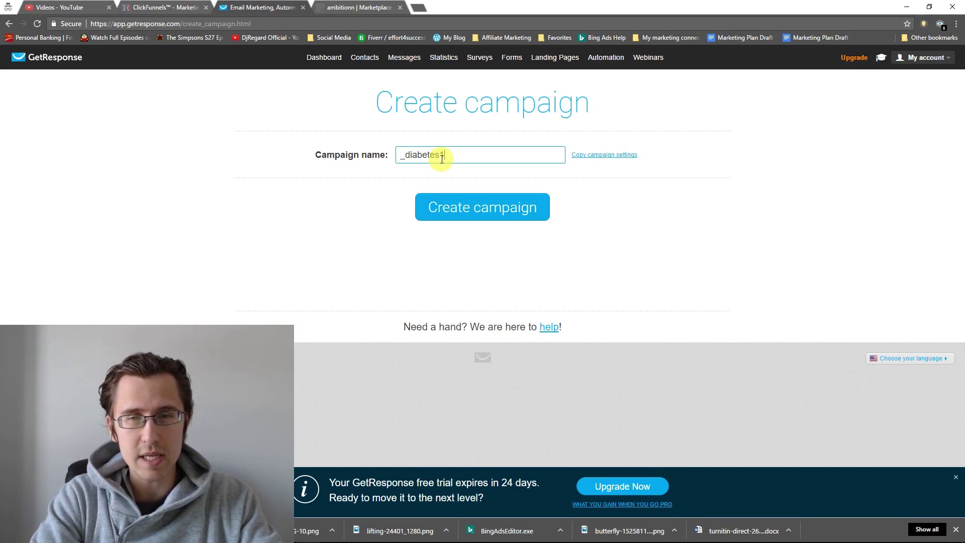
text(bought_)
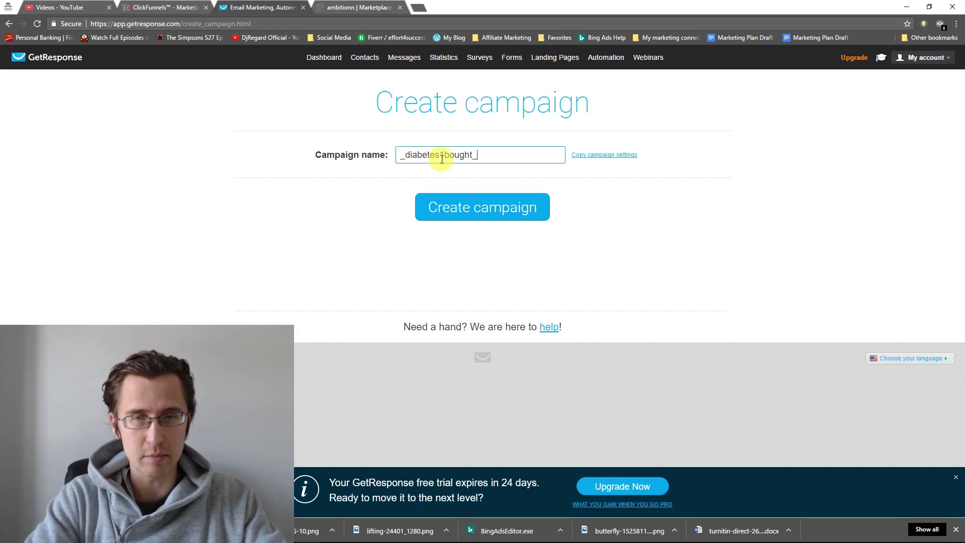
click(459, 199)
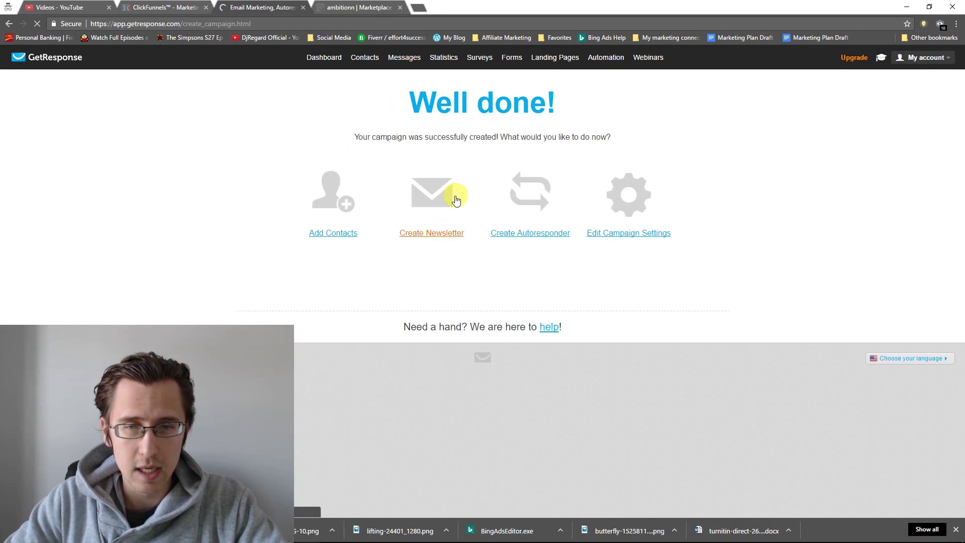
click(325, 58)
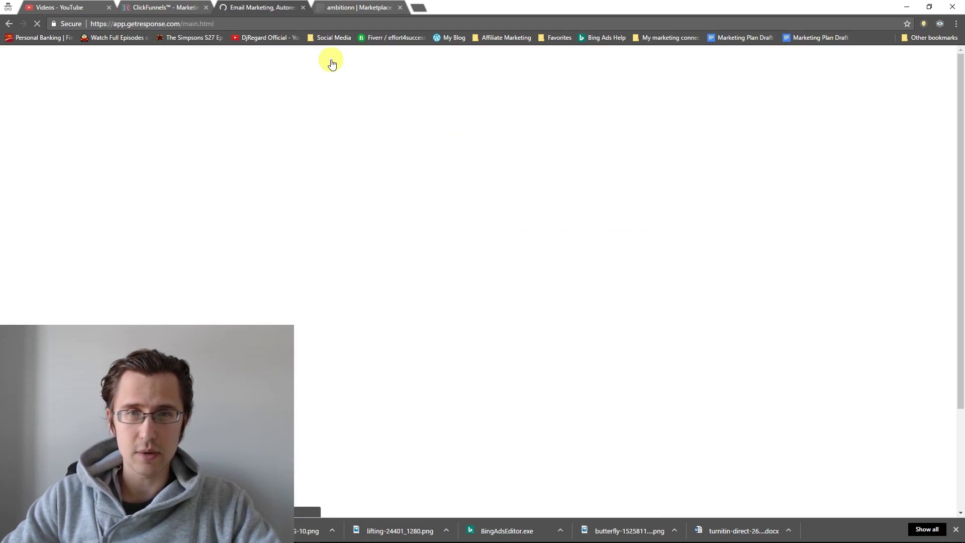
scroll(809, 294, down, 1)
scroll(810, 292, up, 1)
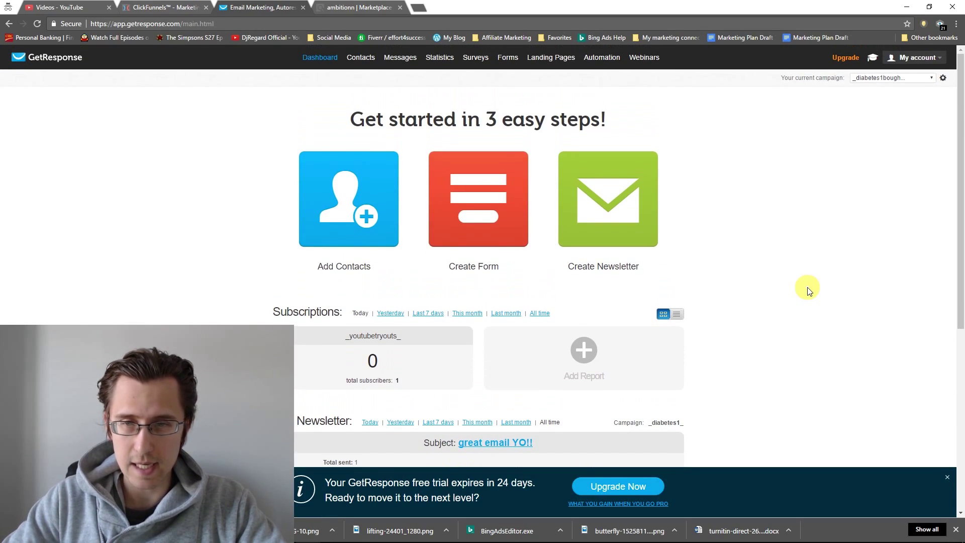
Step: Go to My account > Integrations and expand the ClickBank integration settings
mouse_move(915, 57)
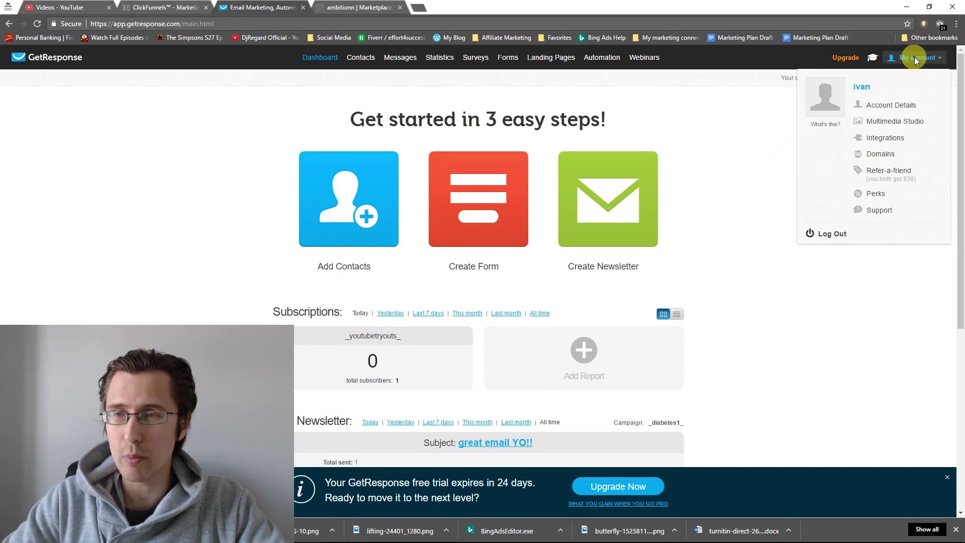
click(891, 143)
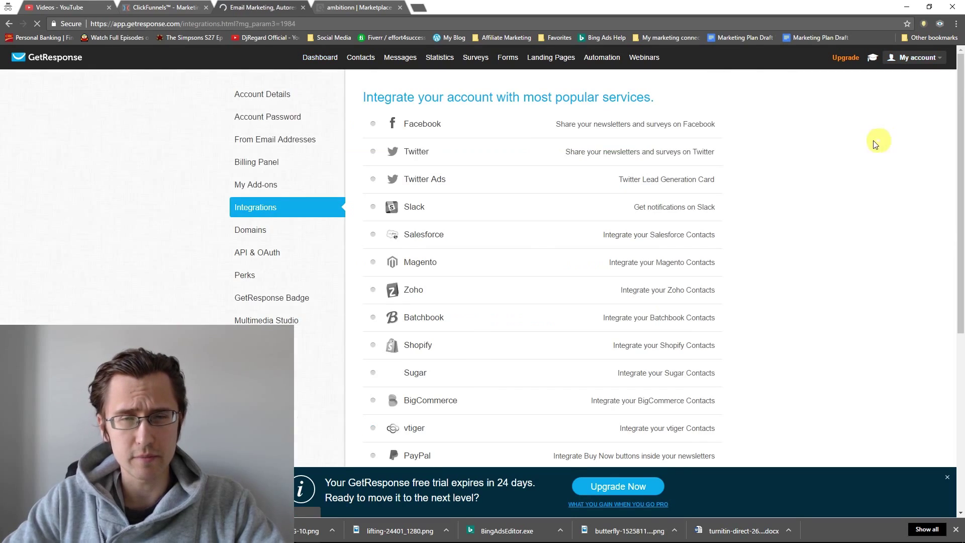
scroll(552, 266, down, 3)
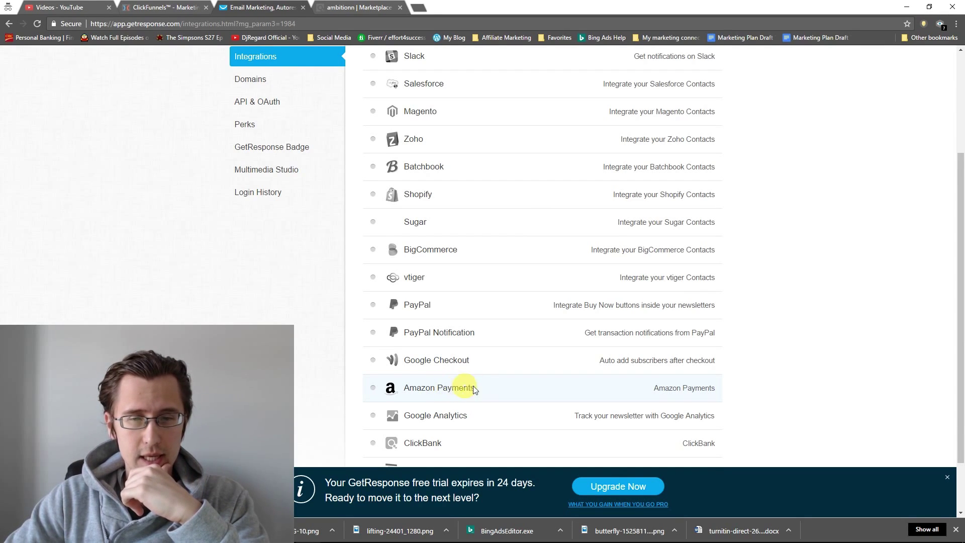
scroll(470, 393, down, 1)
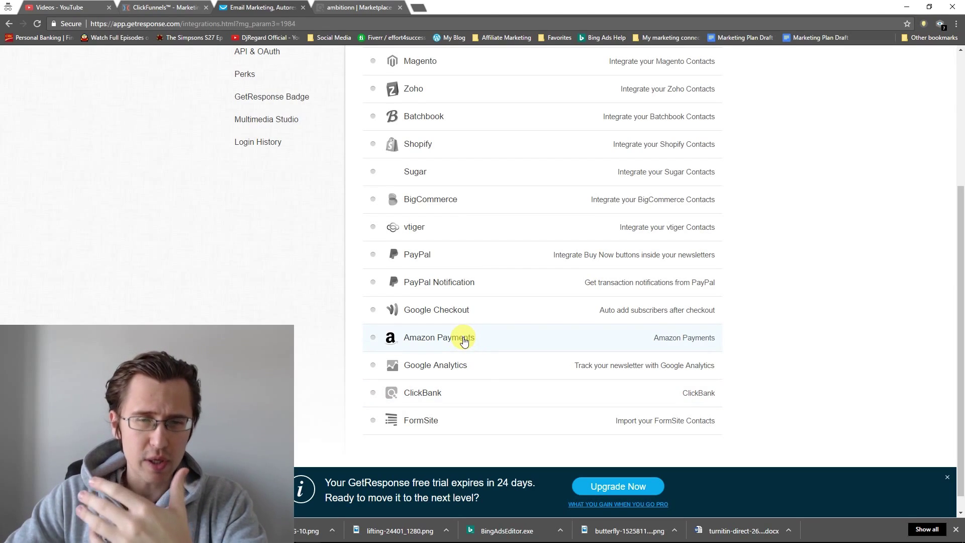
click(438, 395)
scroll(503, 374, down, 2)
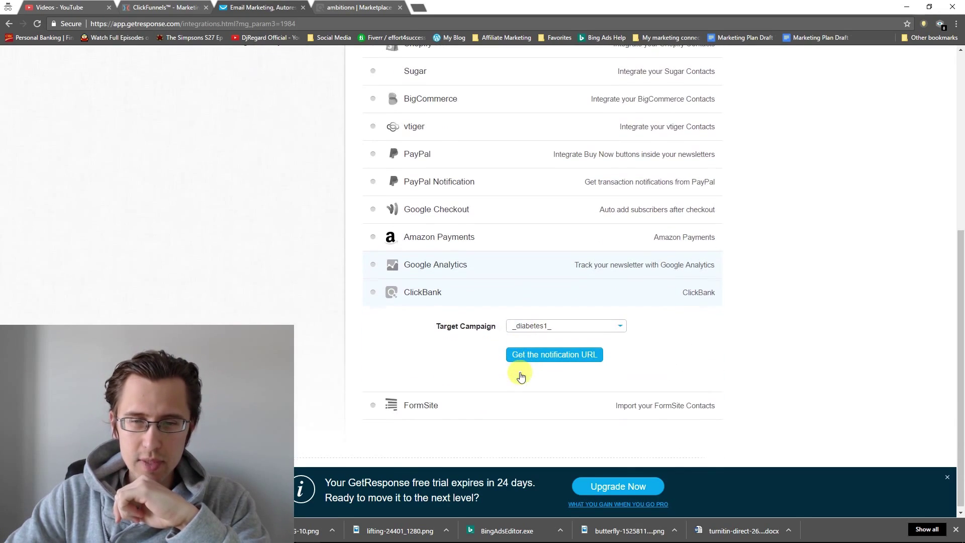
Step: Target the ClickBank integration at _diabetes1bought_ and generate its secret key and notification URL
click(537, 327)
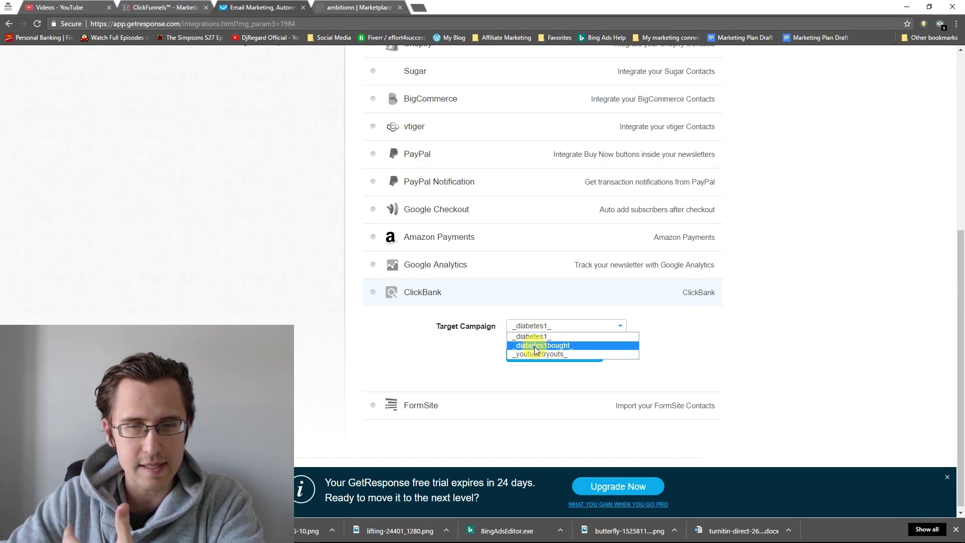
click(535, 346)
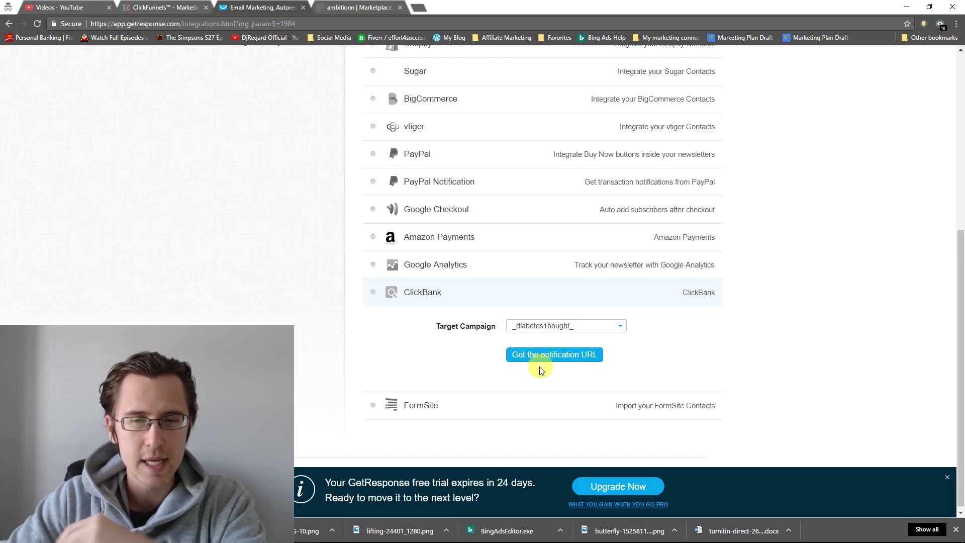
click(542, 354)
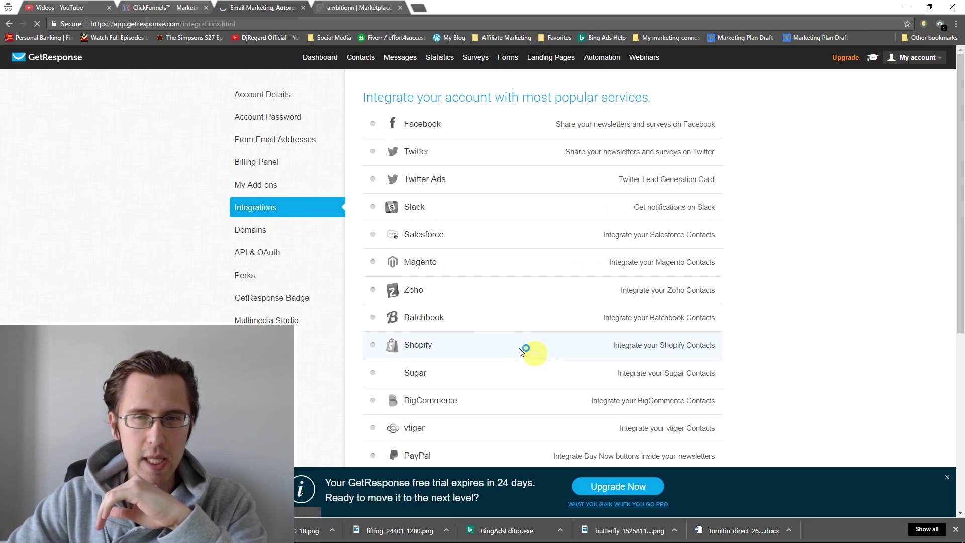
scroll(511, 306, down, 5)
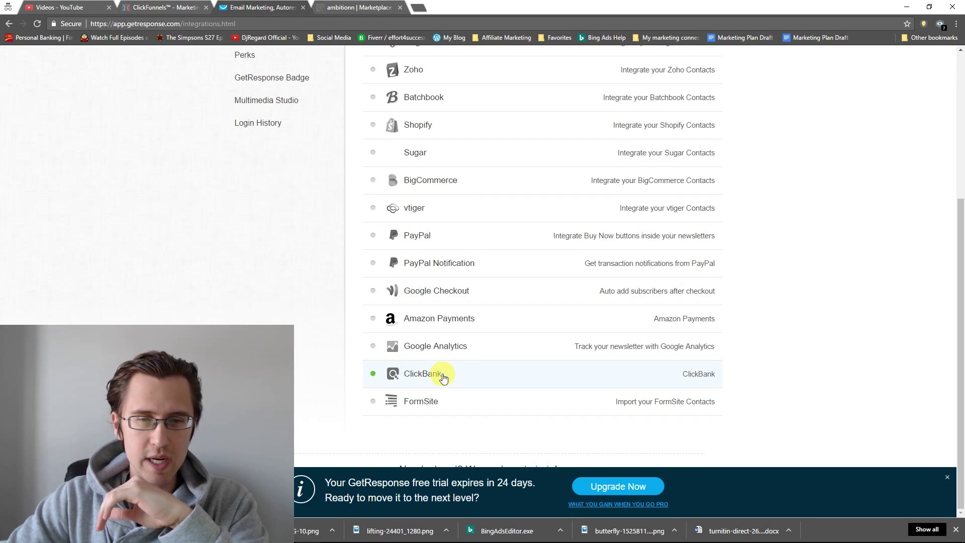
click(443, 378)
scroll(370, 373, down, 2)
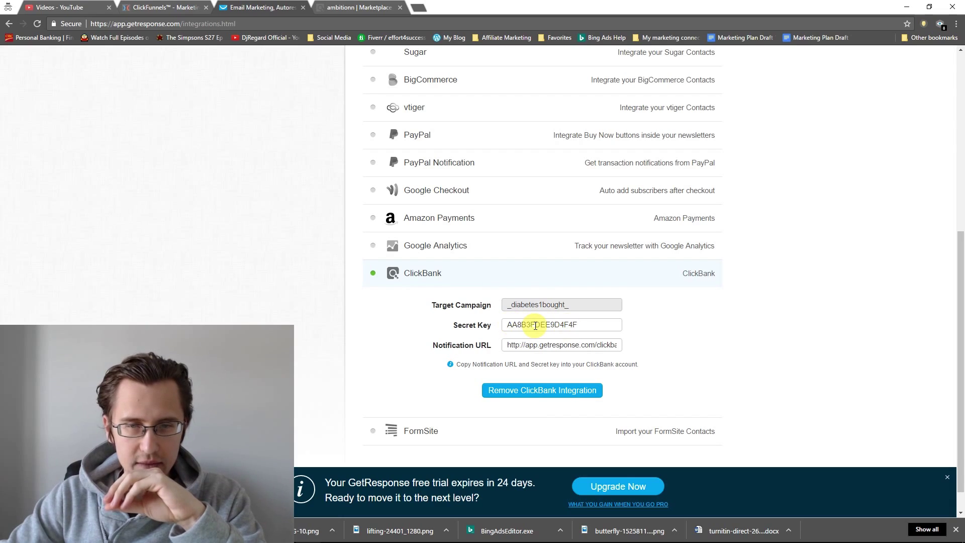
Step: In ClickBank, go to Settings > My Site and edit the Advanced Tools panel
click(354, 10)
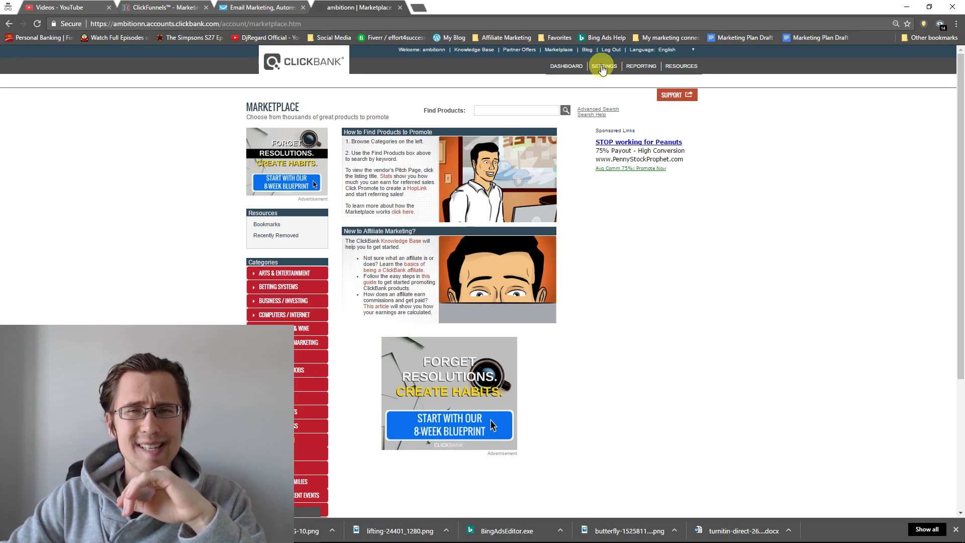
click(605, 67)
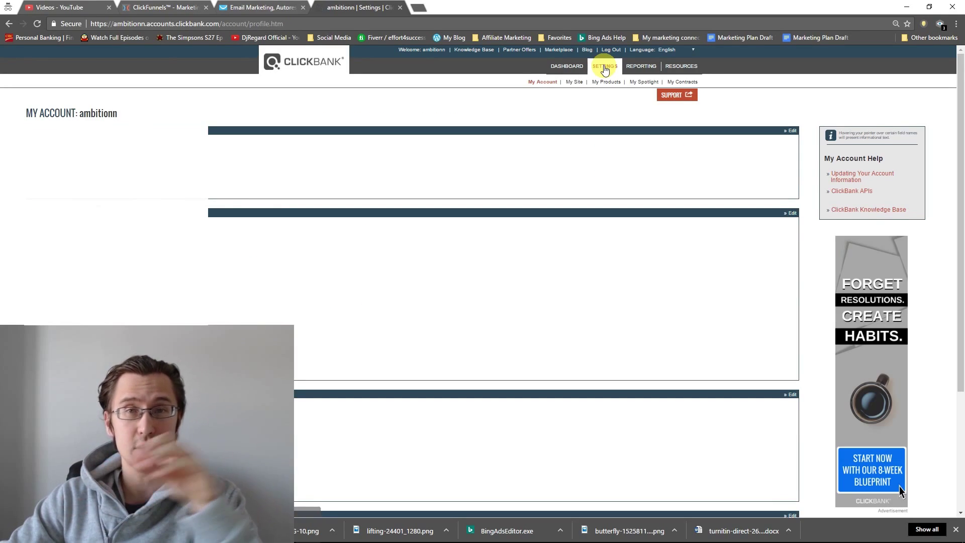
click(575, 82)
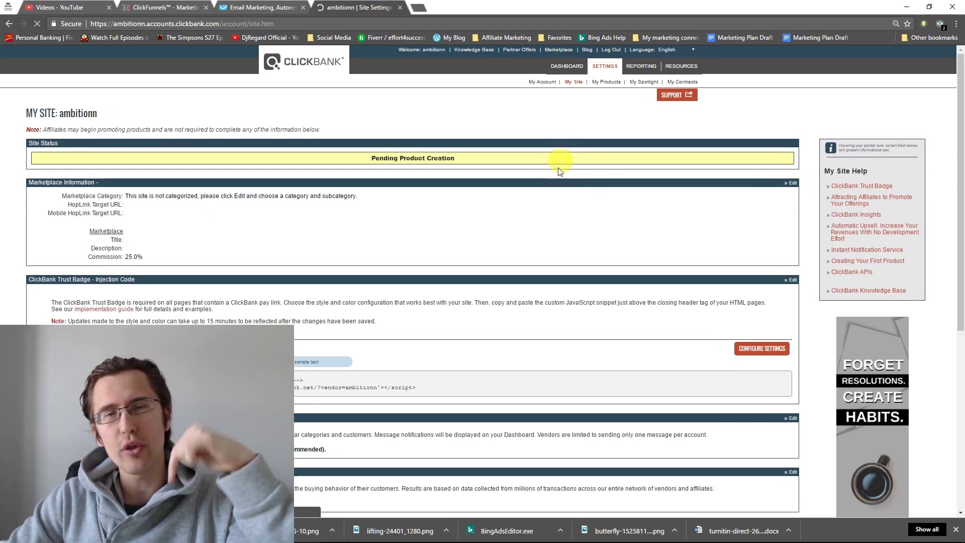
scroll(543, 204, down, 5)
scroll(543, 206, down, 2)
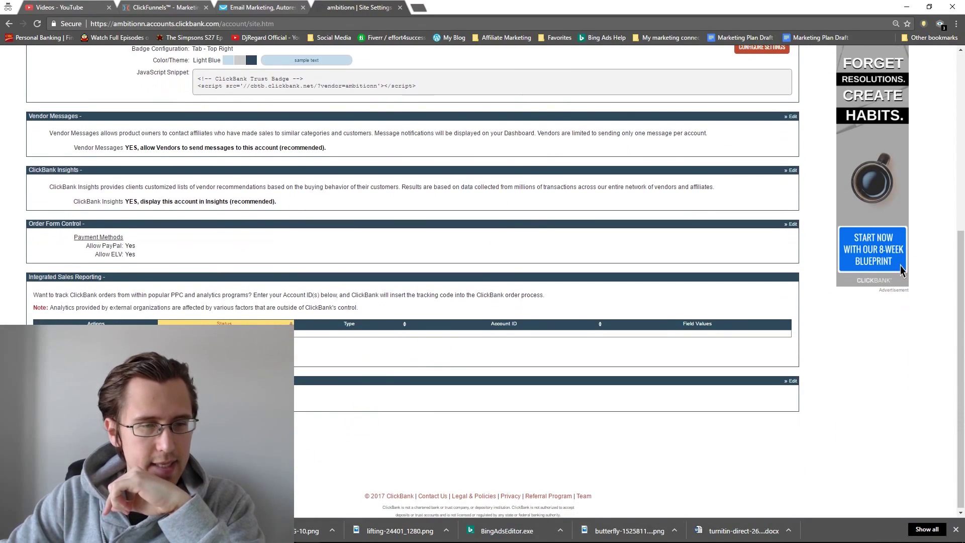
click(791, 382)
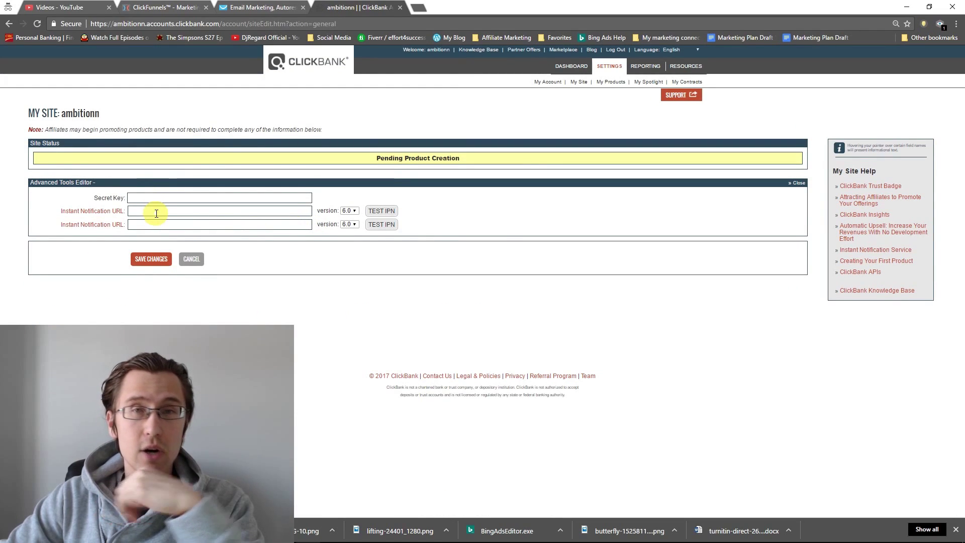
Step: Copy GetResponse's ClickBank secret key into ClickBank's Secret Key field
click(289, 7)
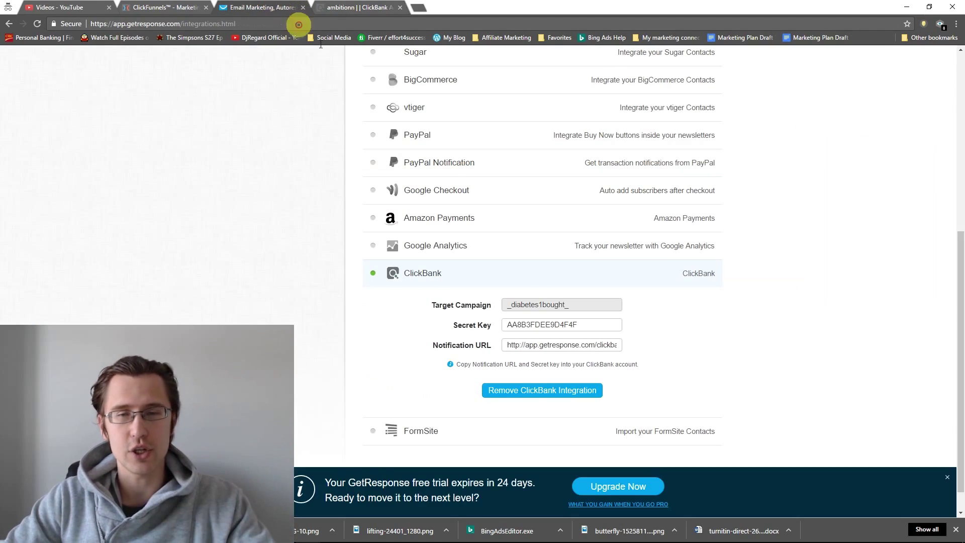
double_click(534, 325)
key(ctrl+c)
click(364, 6)
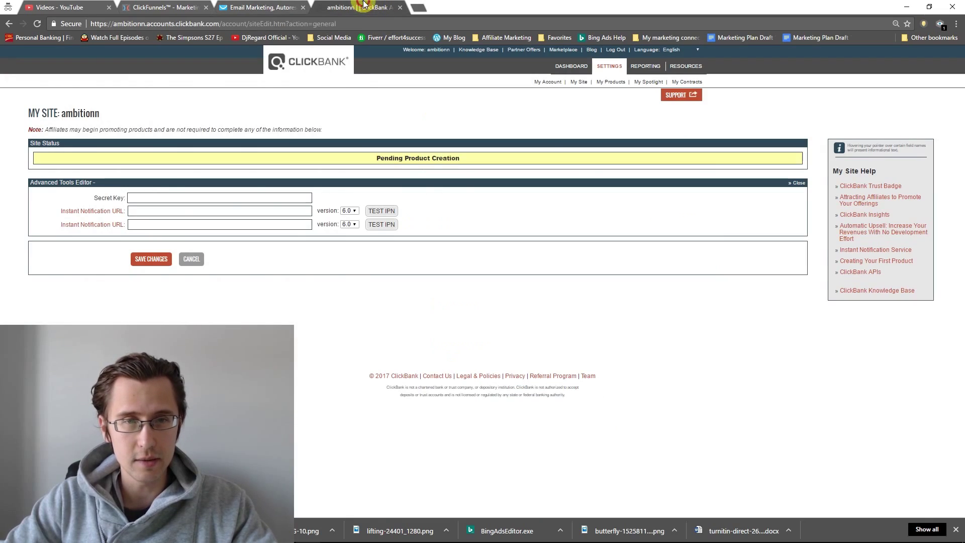
click(154, 199)
key(ctrl+v)
Step: Paste GetResponse's notification URL into the first Instant Notification URL field, save, and reopen Advanced Tools
click(276, 8)
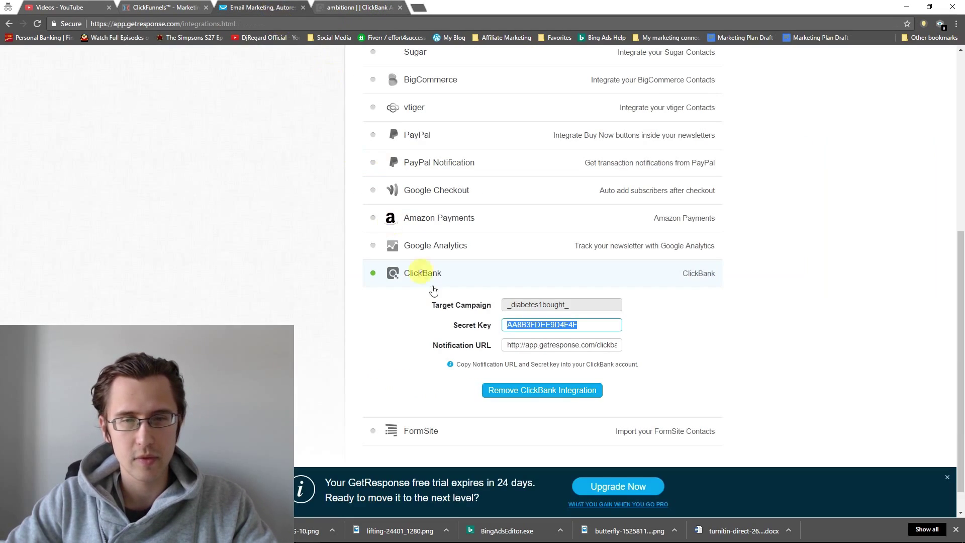
click(523, 345)
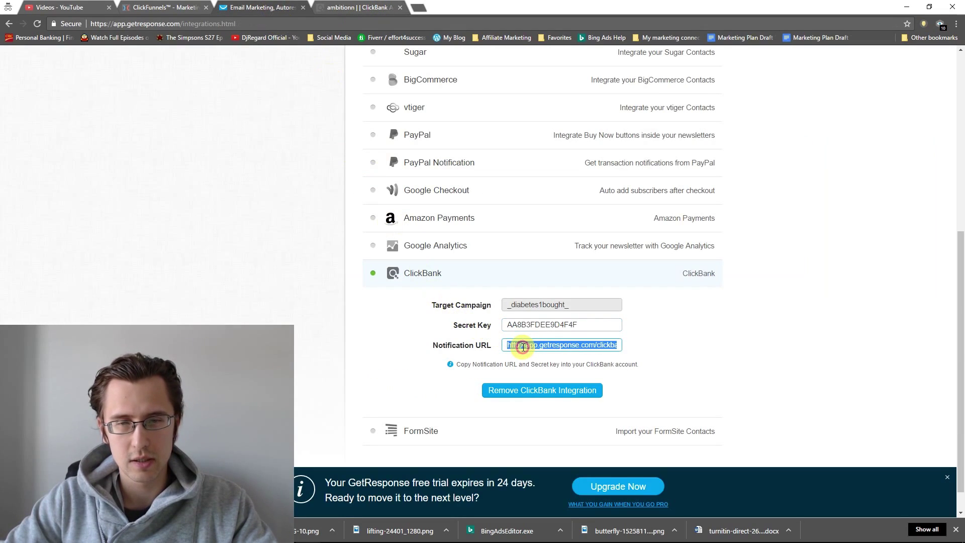
click(351, 7)
click(241, 211)
text(http://app.getresponse.com/clickbank/ztwhZ-b1a9818a5a)
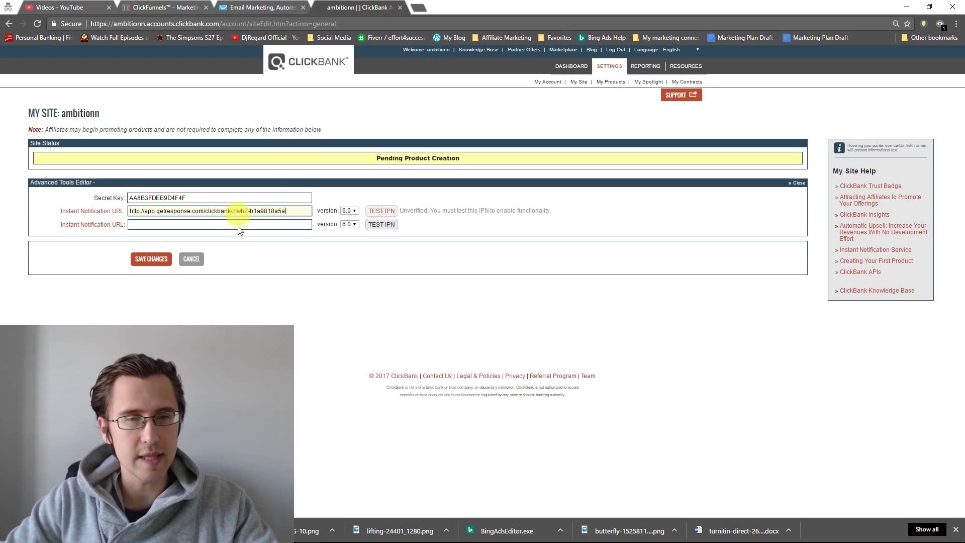
click(159, 260)
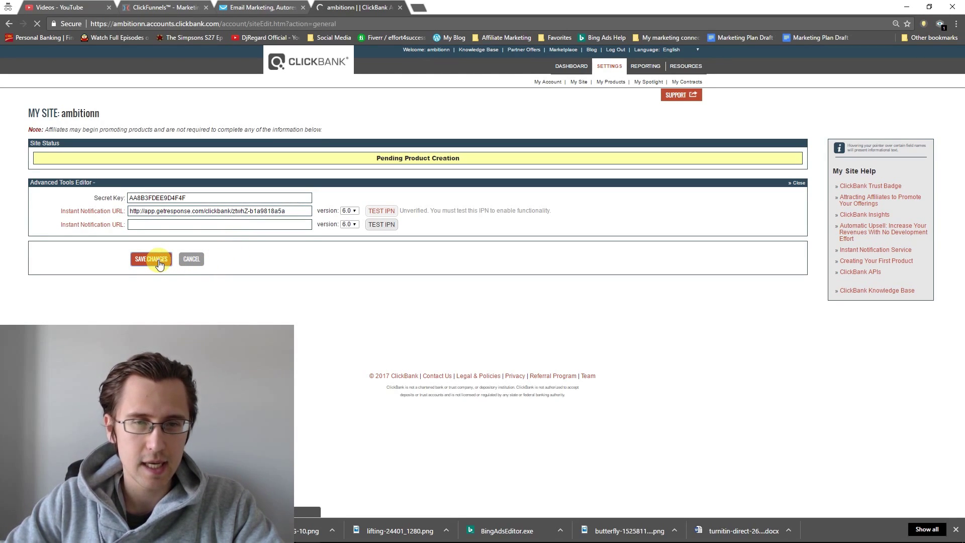
scroll(598, 327, down, 6)
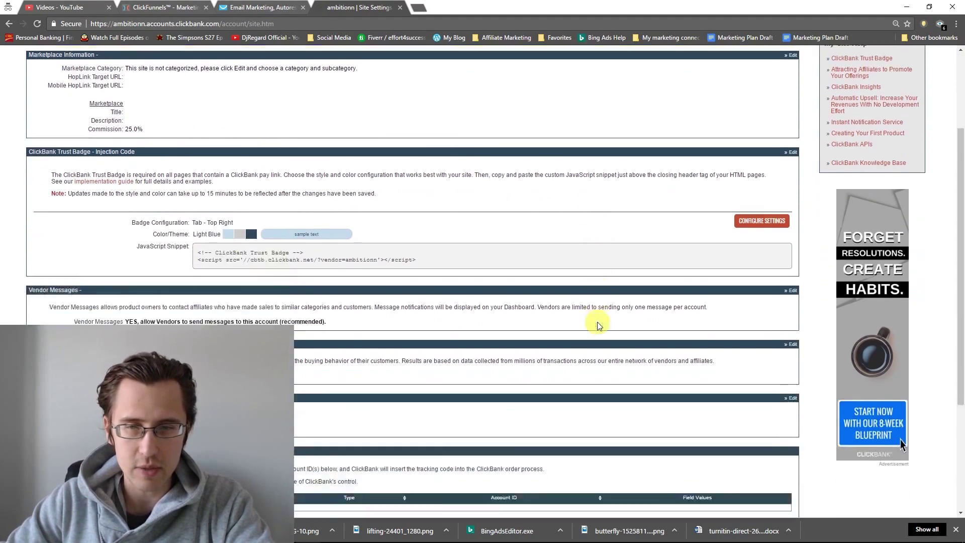
click(790, 381)
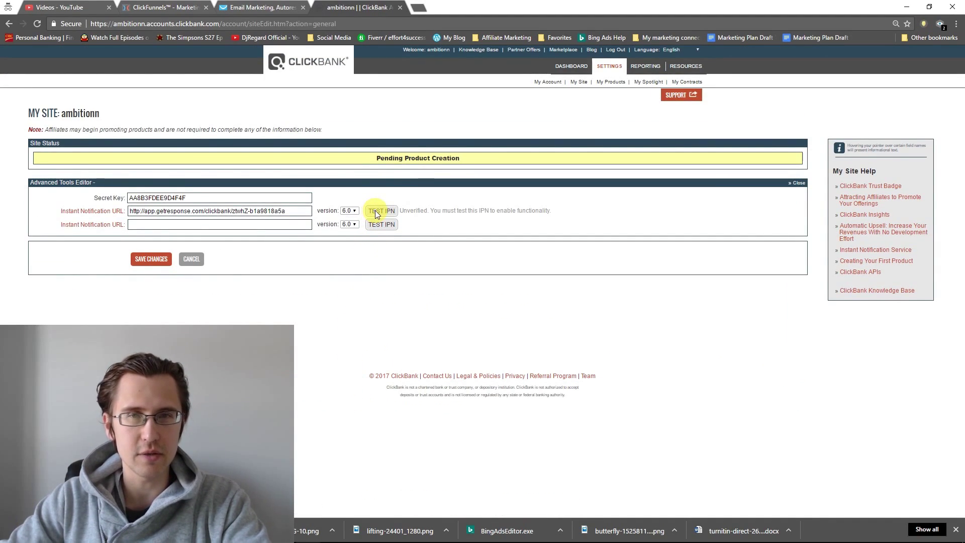
Step: Run TEST IPN on the first Instant Notification URL until Verified, then return to GetResponse
click(376, 207)
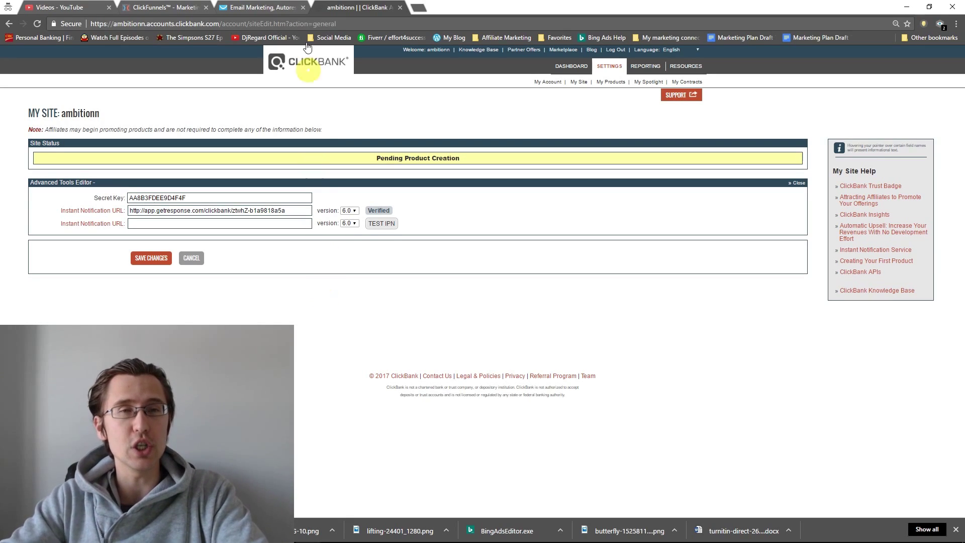
click(250, 8)
drag(576, 307, 508, 305)
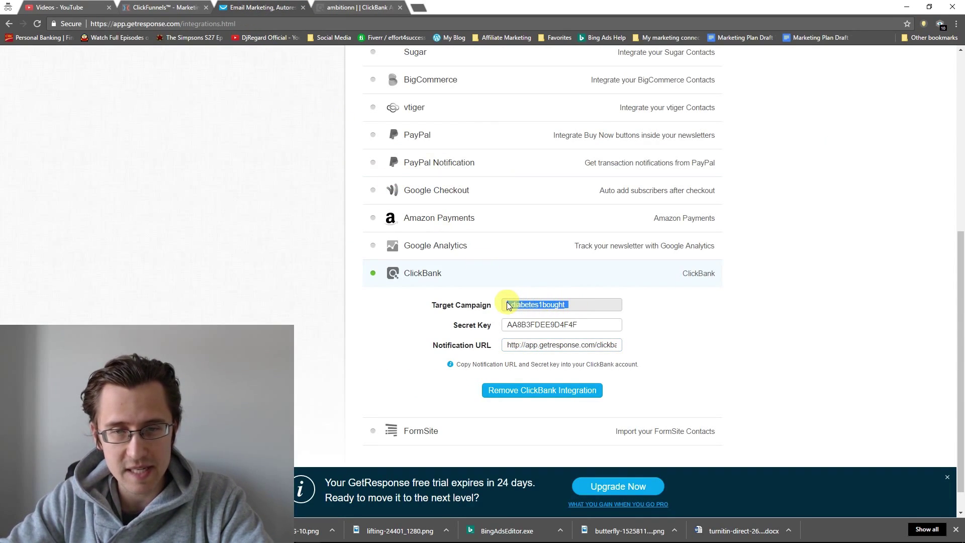
click(738, 308)
scroll(724, 317, up, 8)
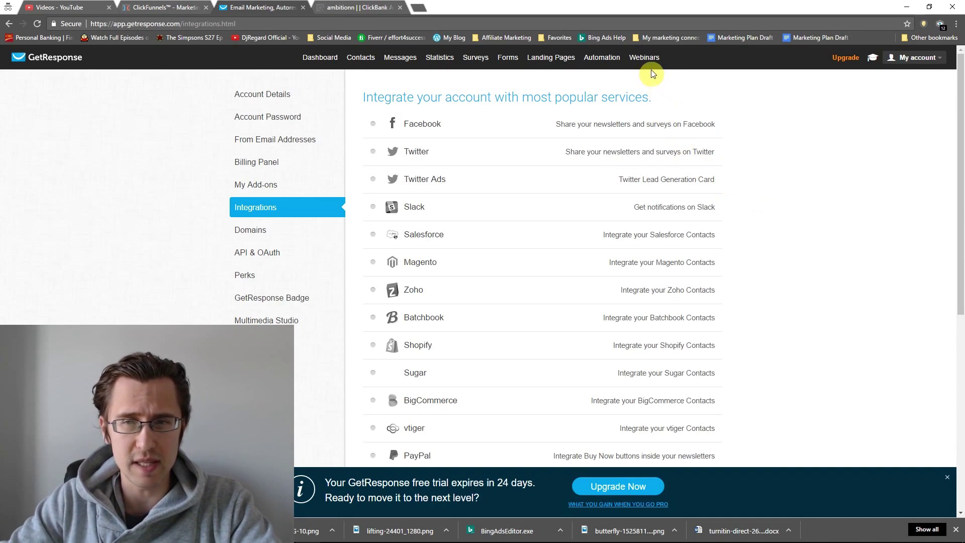
mouse_move(649, 61)
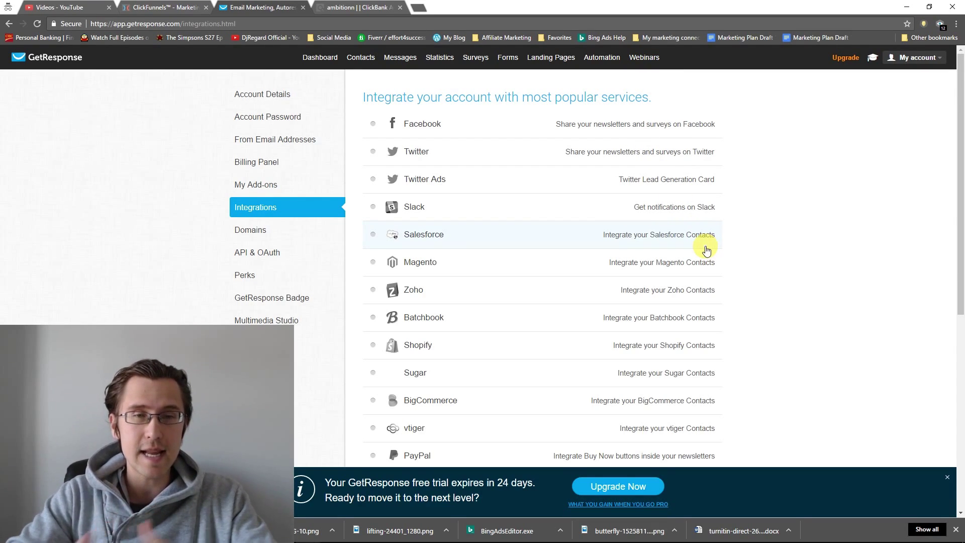
scroll(707, 250, down, 7)
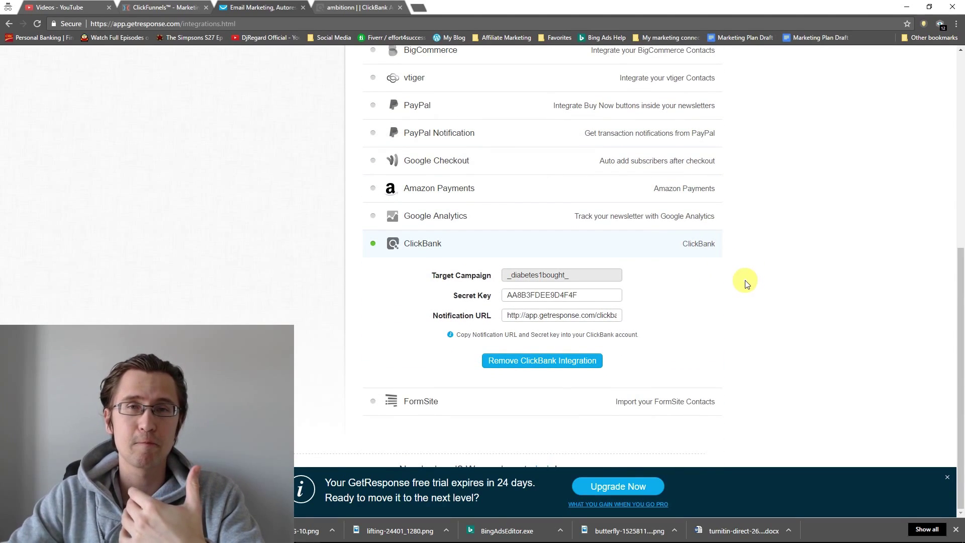
scroll(743, 287, up, 7)
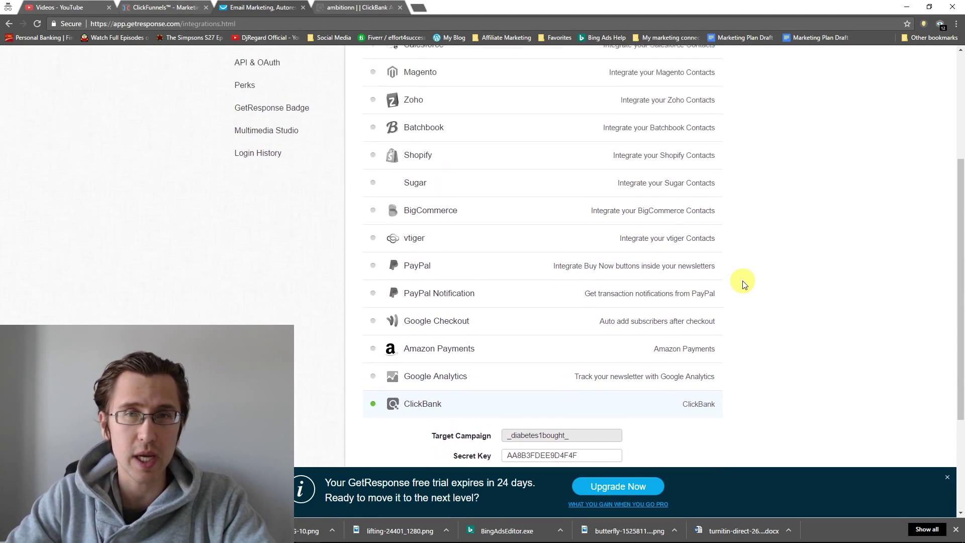